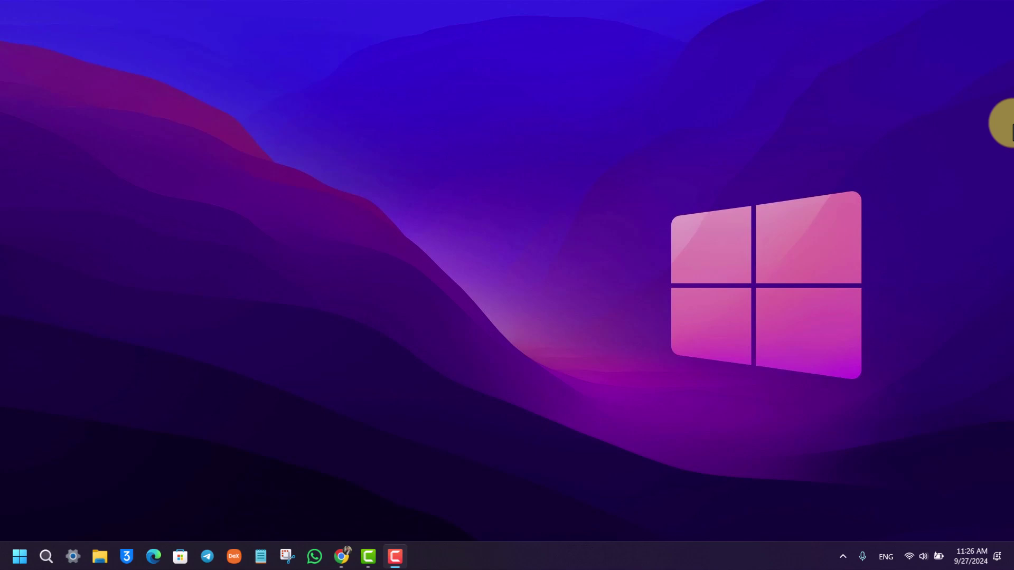
- Bring up Chrome's New Tab page and toggle it into and out of full screen with F11
click(341, 556)
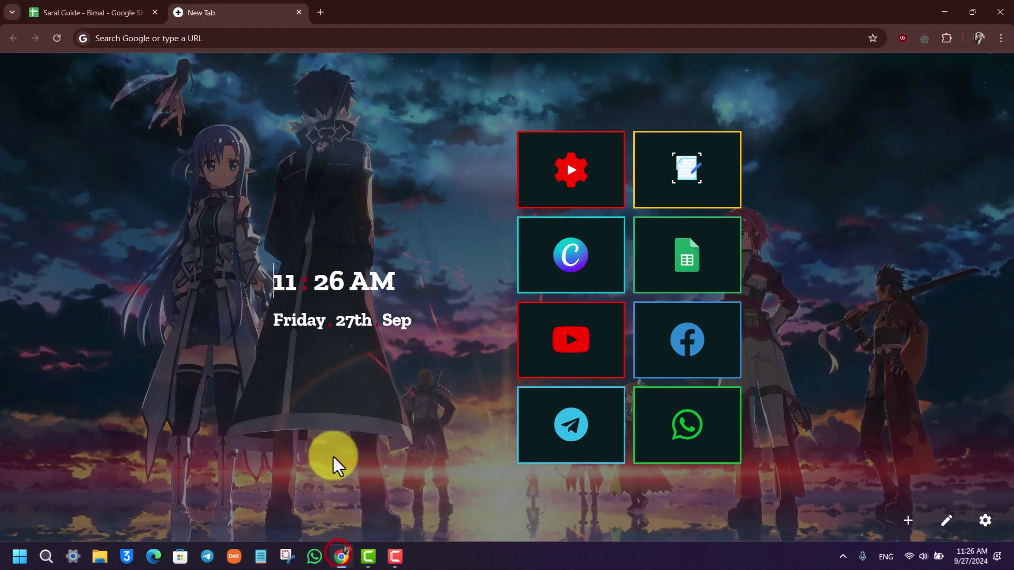
click(452, 273)
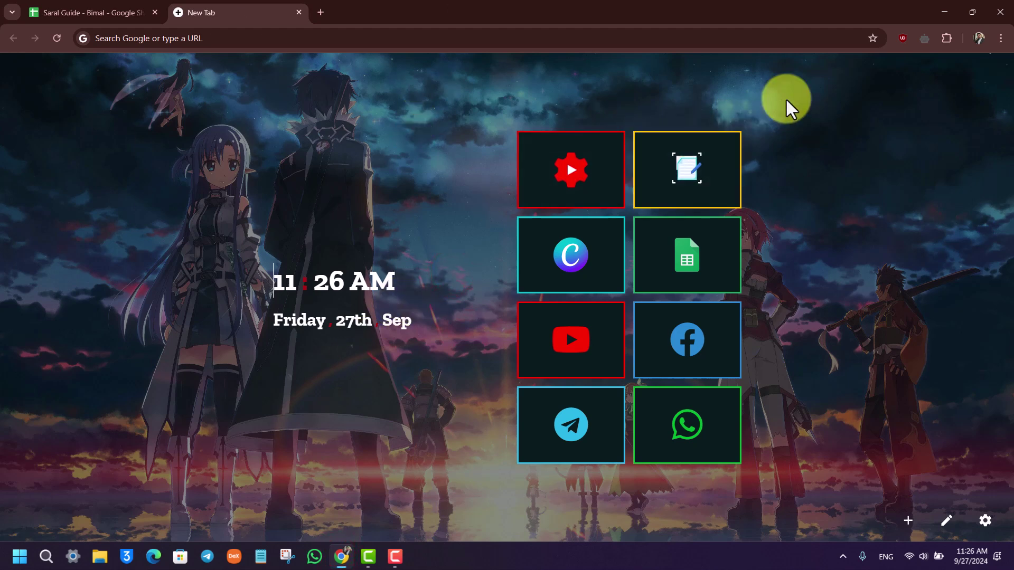
key(F11)
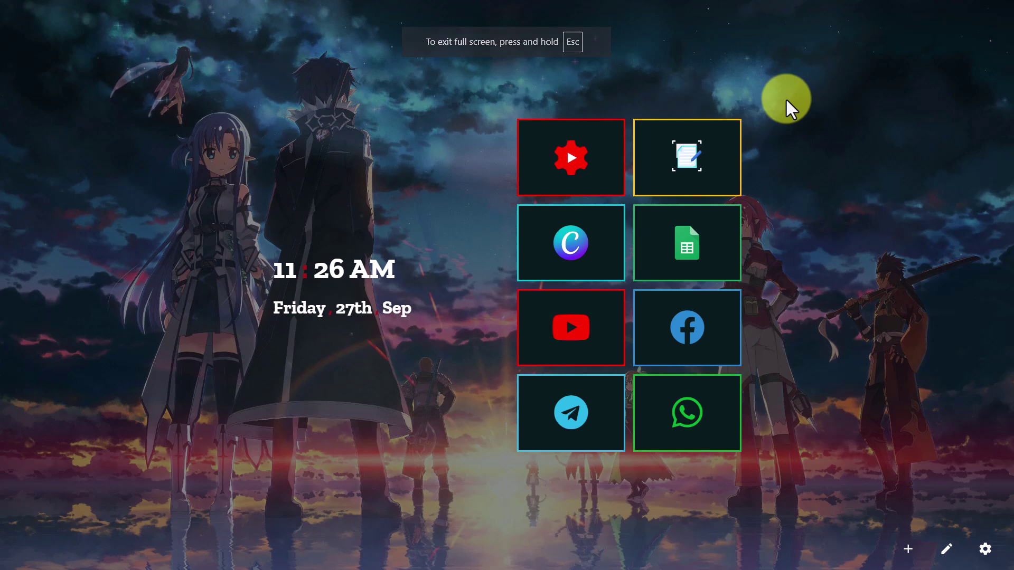
key(F11)
- Open YouTube from its New Tab shortcut tile and toggle it full screen and back with F11
click(581, 327)
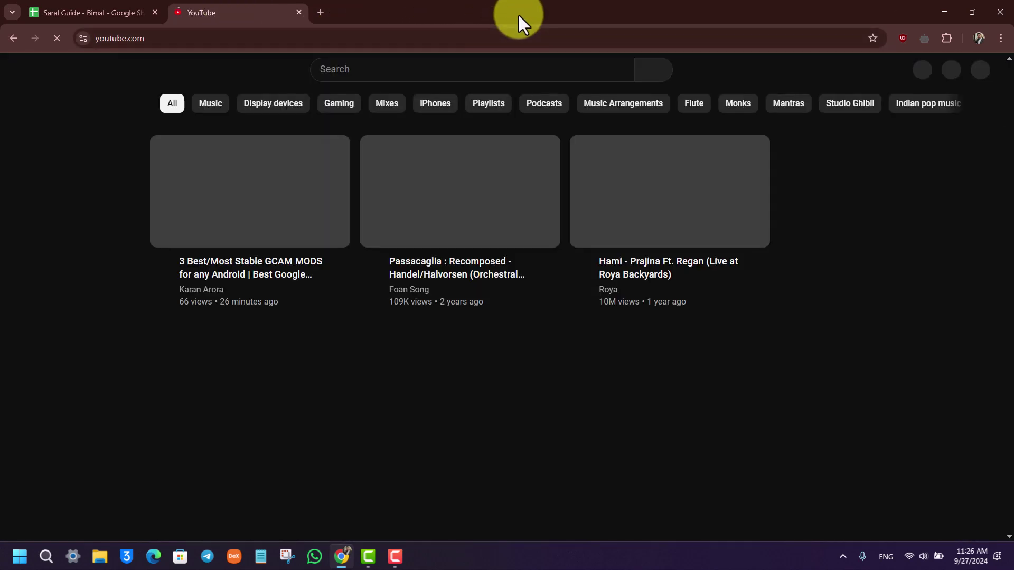
key(F11)
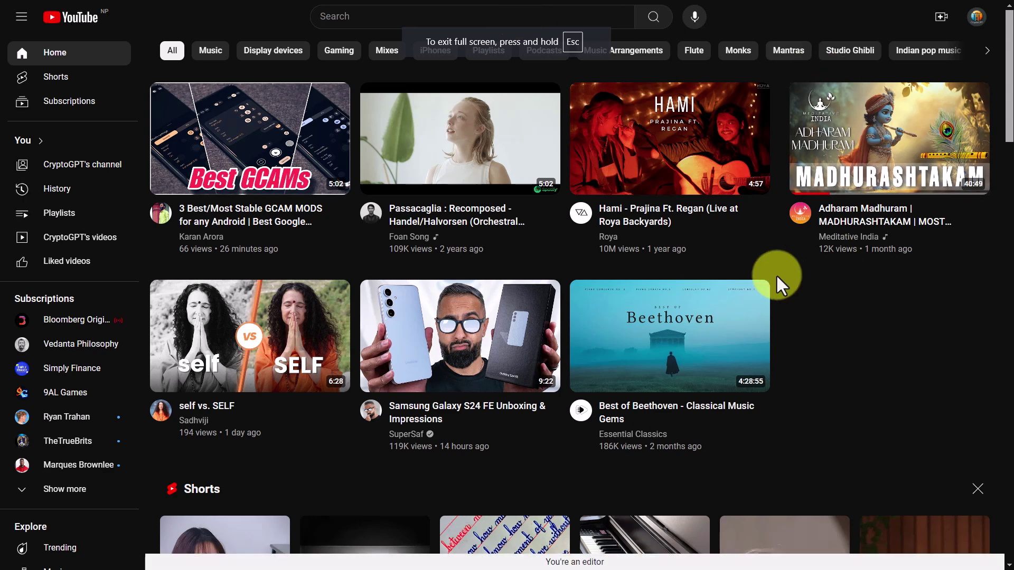
key(F11)
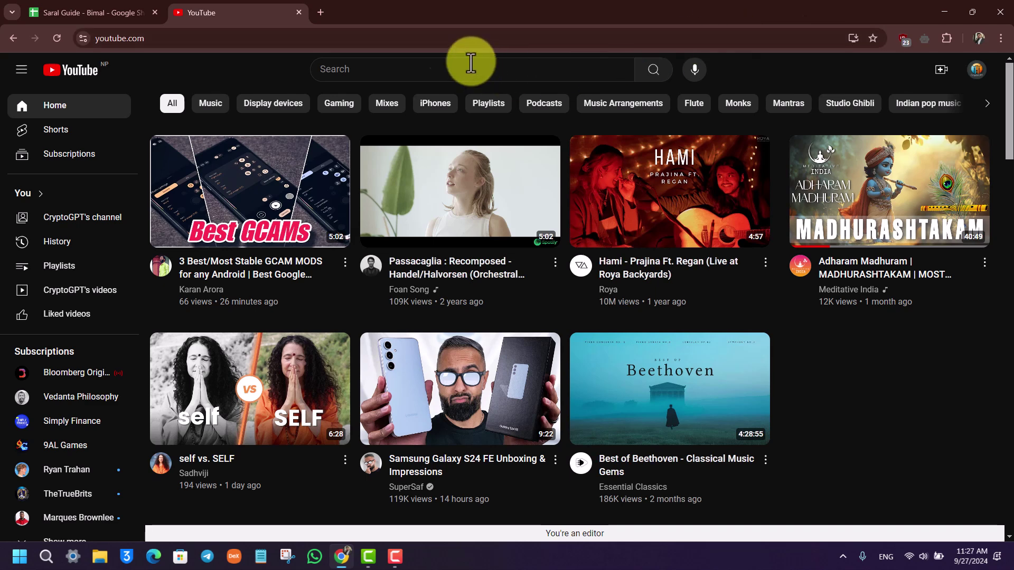
- Open a new tab, close YouTube, and toggle the New Tab page full screen and back
click(320, 12)
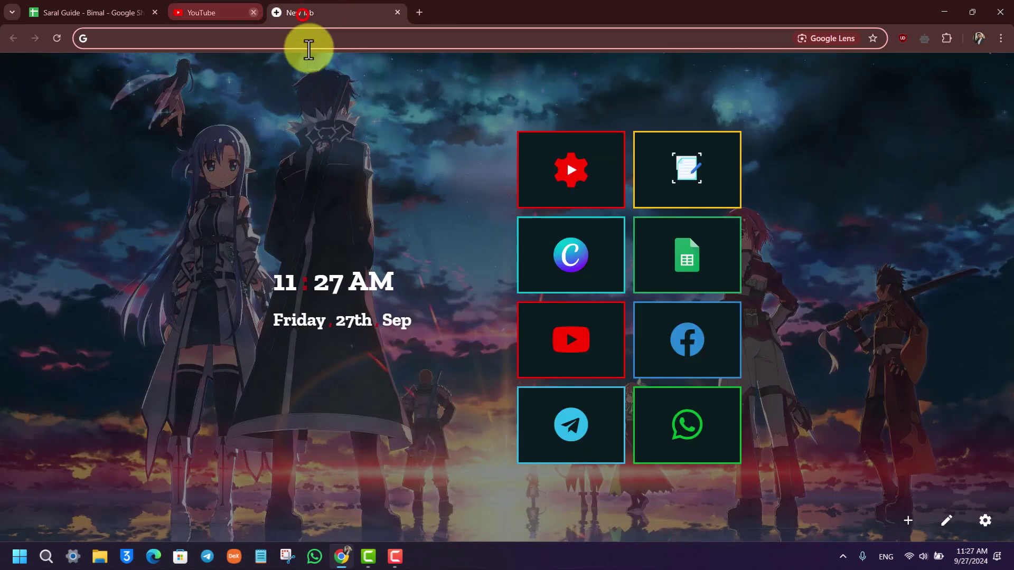
click(298, 12)
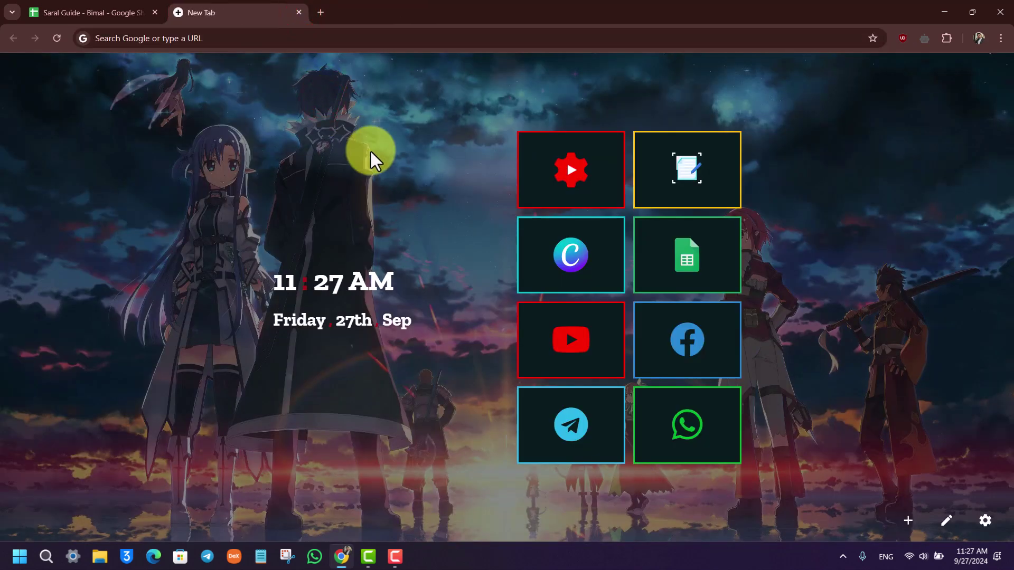
key(F11)
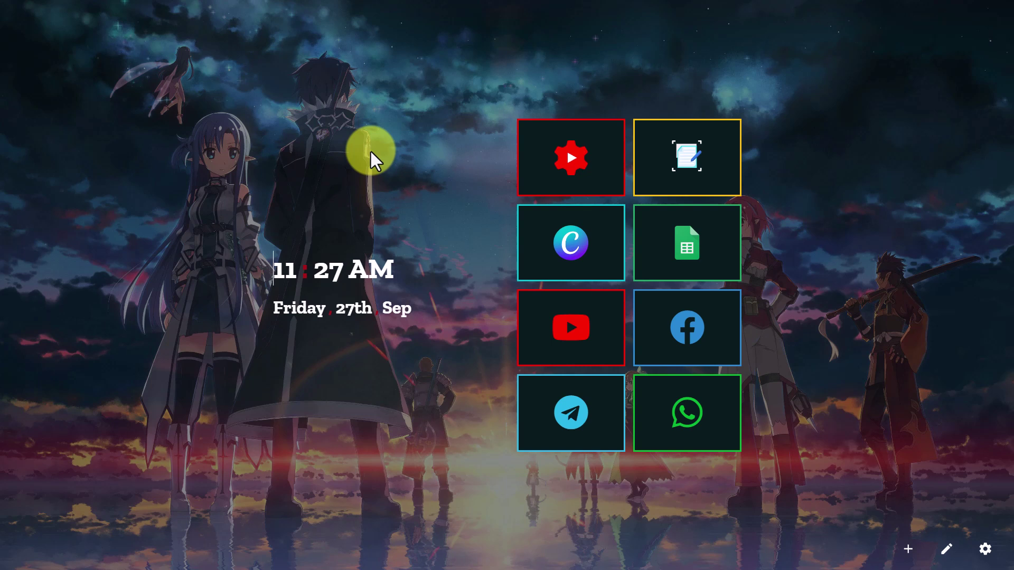
key(Escape)
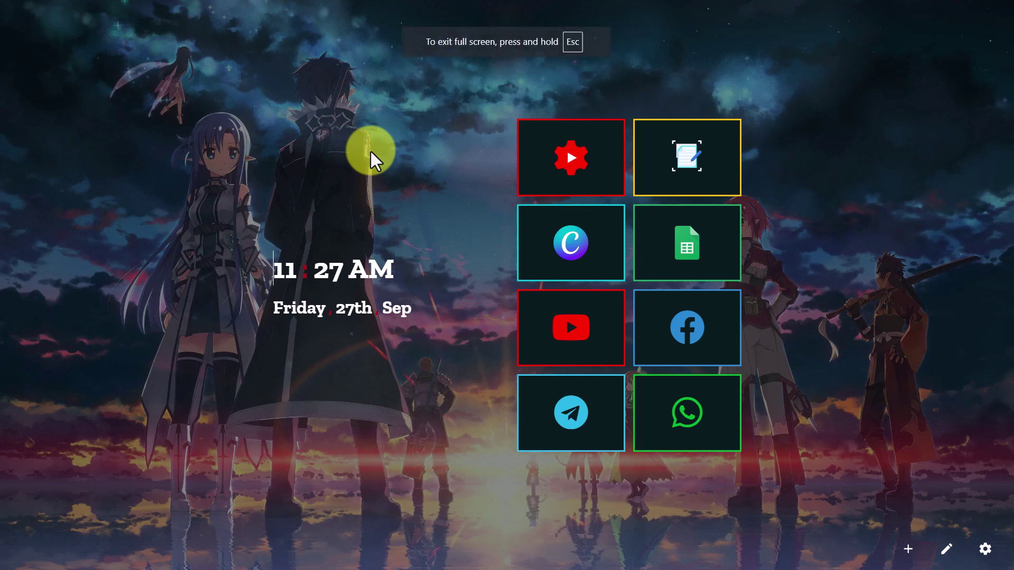
key(Escape)
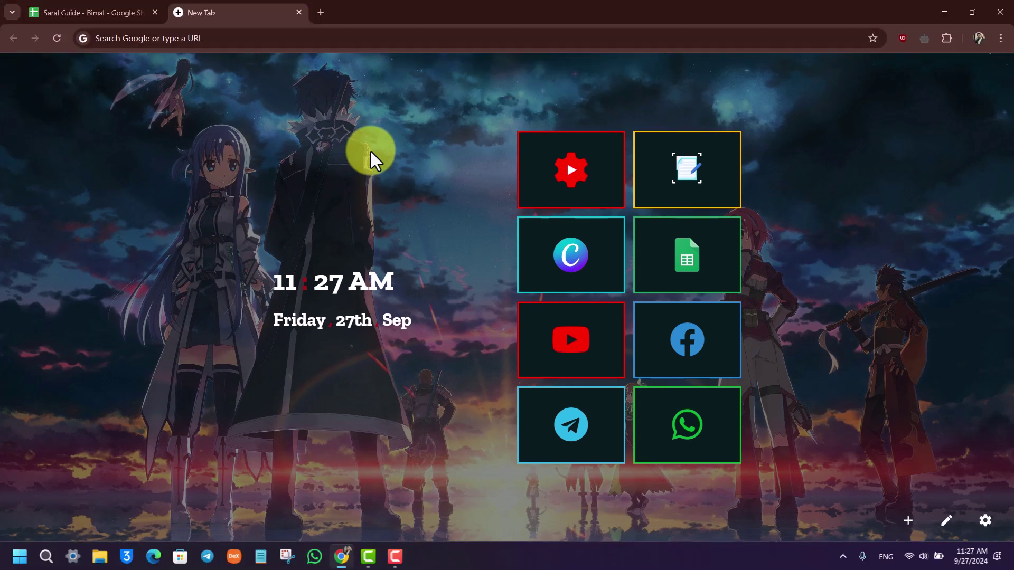
- Minimize Chrome and refresh the Windows desktop from its right-click menu
click(948, 10)
right_click(337, 142)
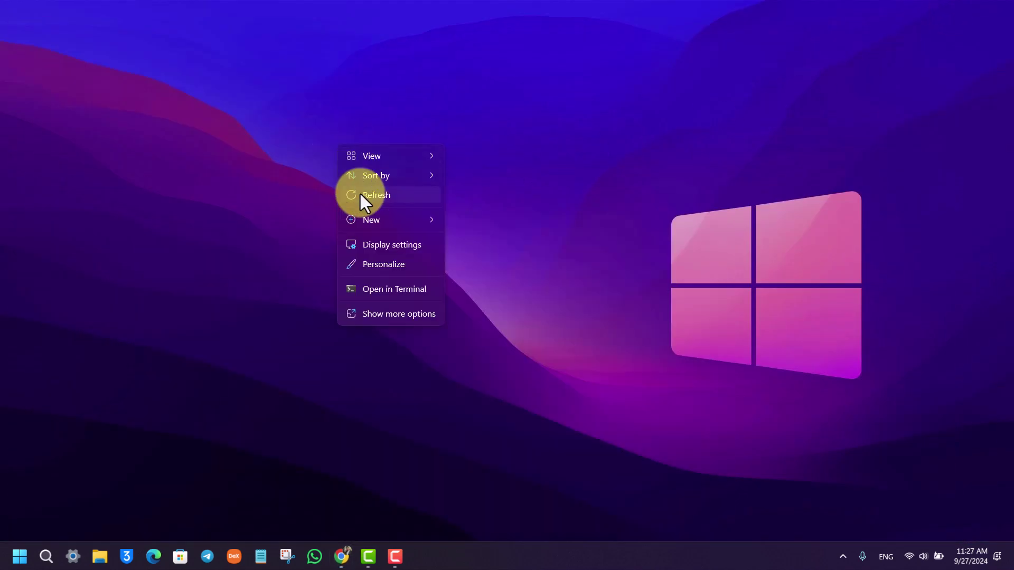
click(359, 193)
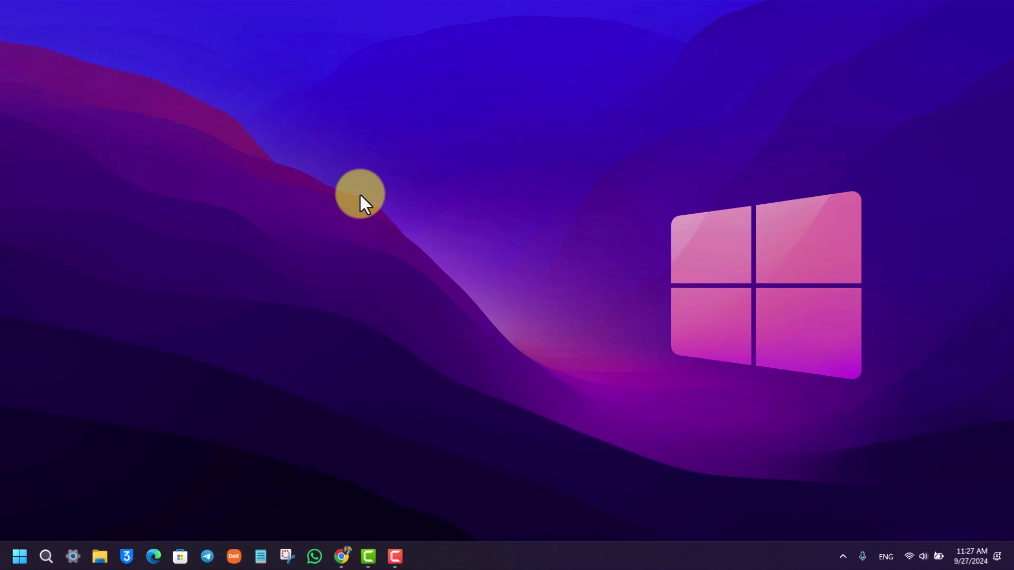